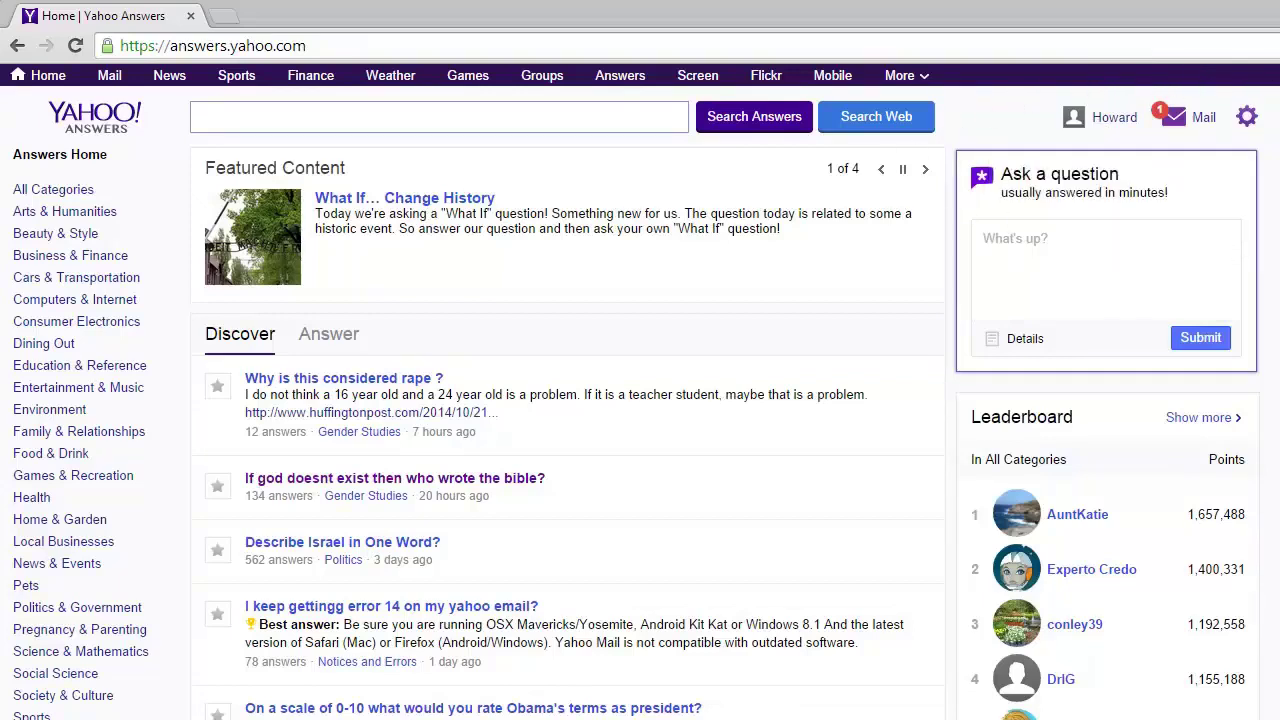
mouse_move(1110, 140)
scroll(640, 433, "down", 1)
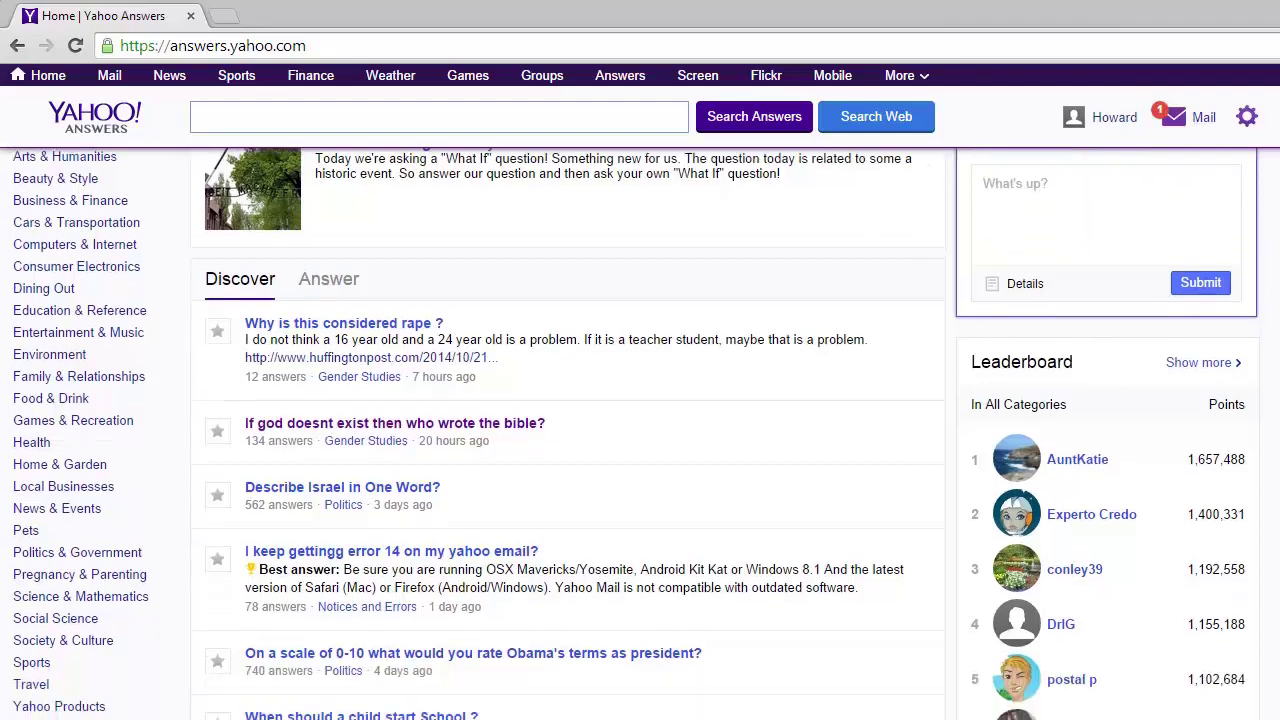
scroll(640, 433, "up", 1)
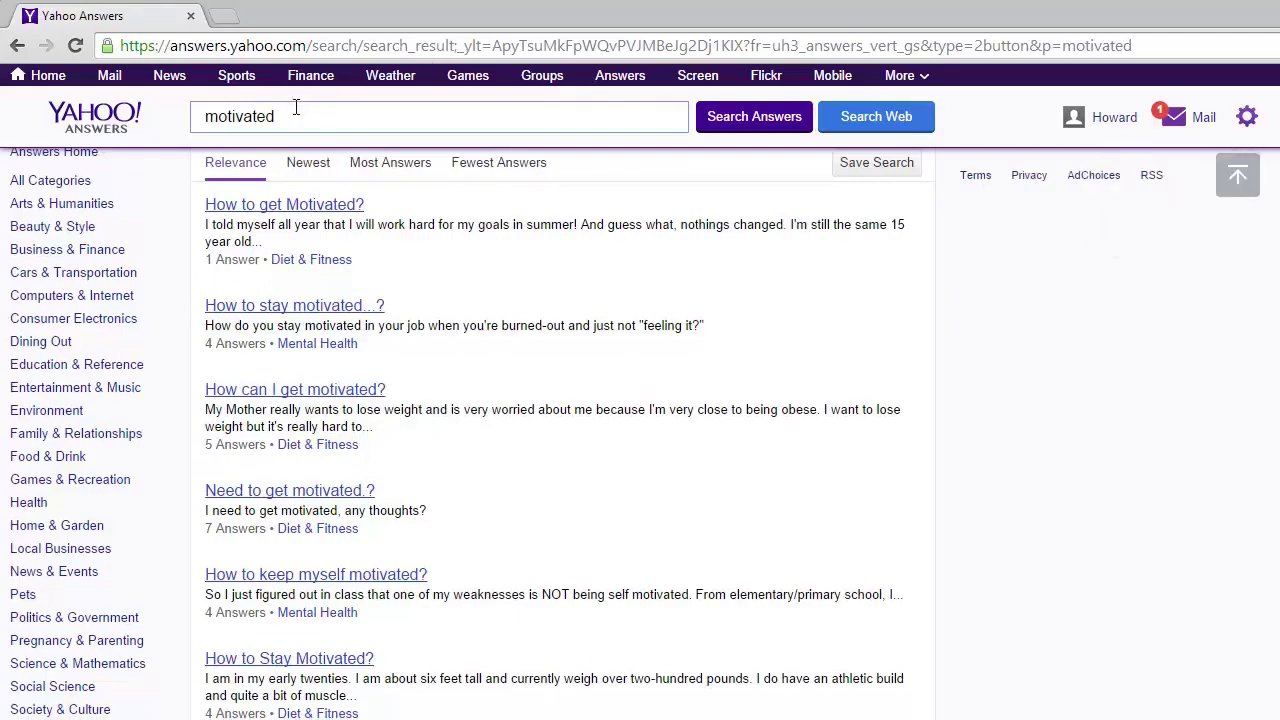
- Look through the results for "motivated" and open the "How to get Motivated?" question in a new tab
scroll(1200, 595, "down", 4)
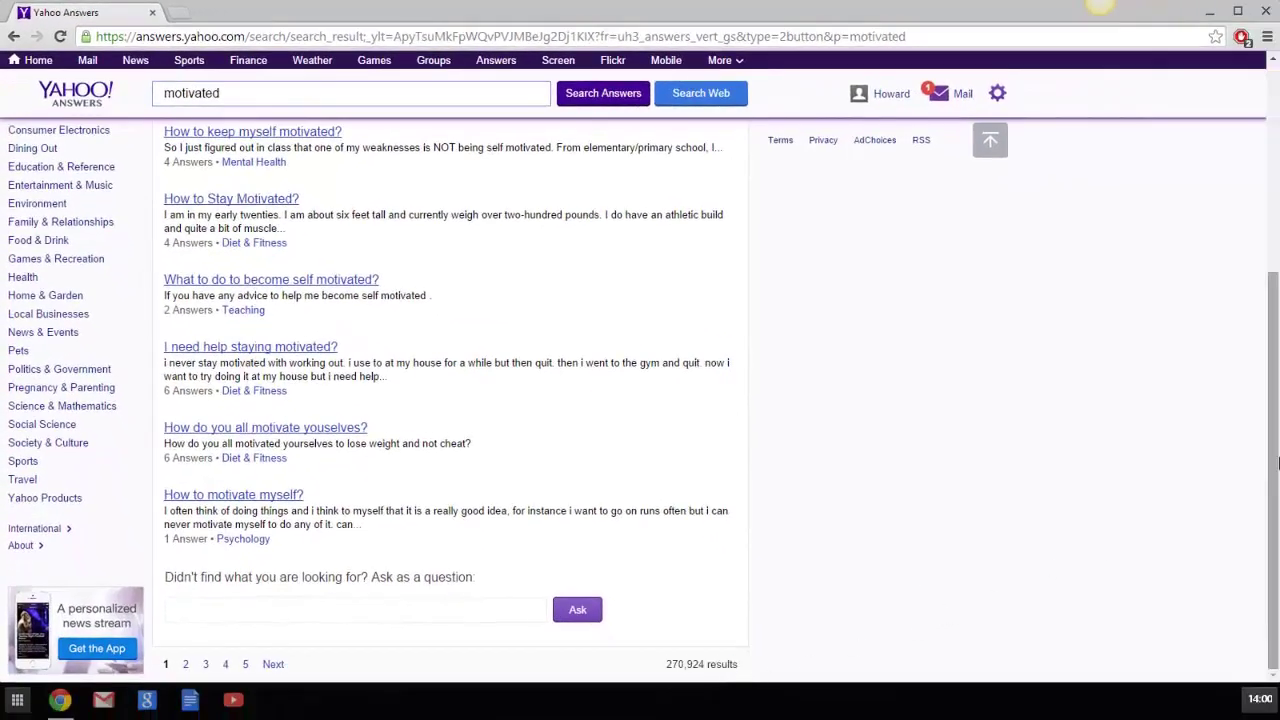
scroll(1276, 463, "up", 4)
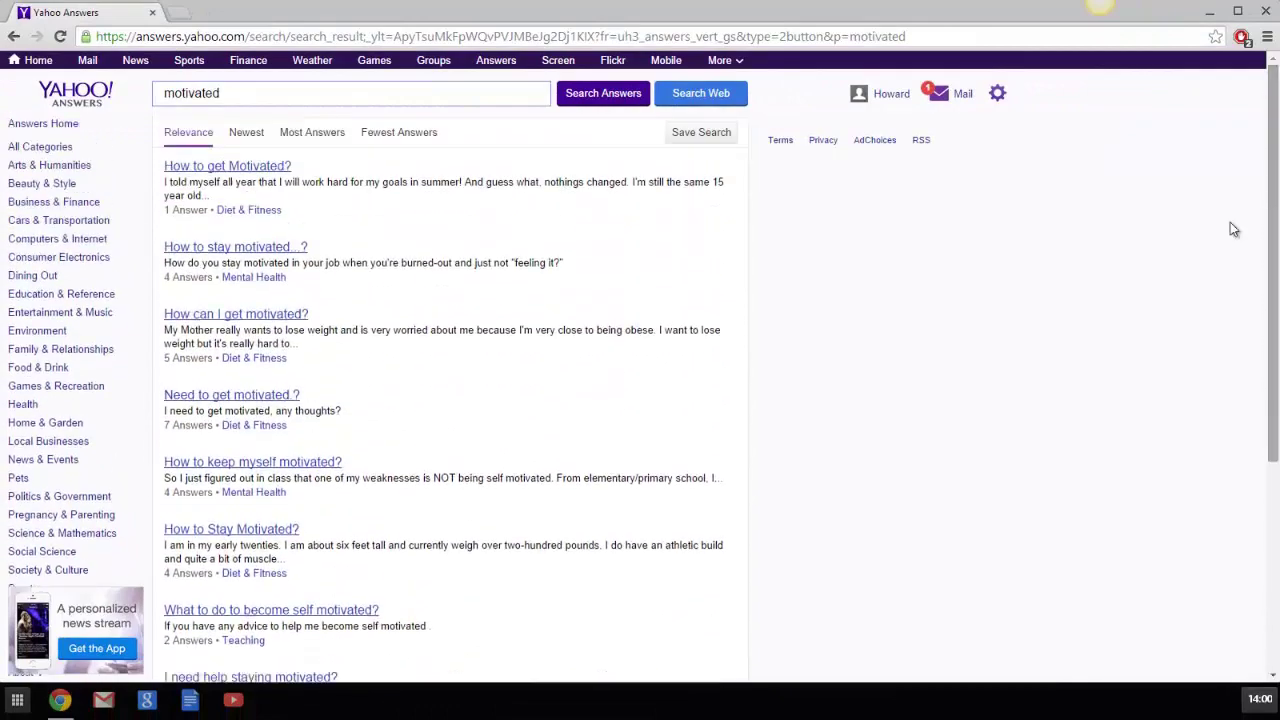
scroll(1273, 436, "down", 3)
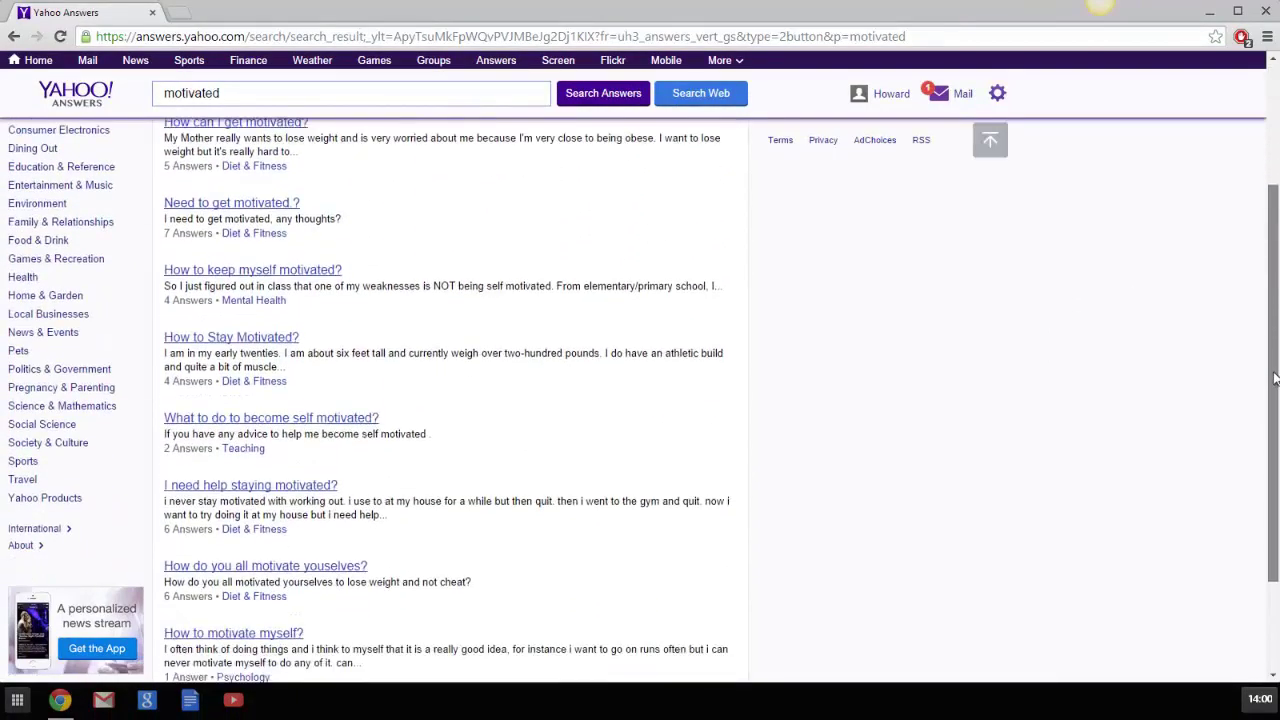
scroll(1273, 436, "up", 3)
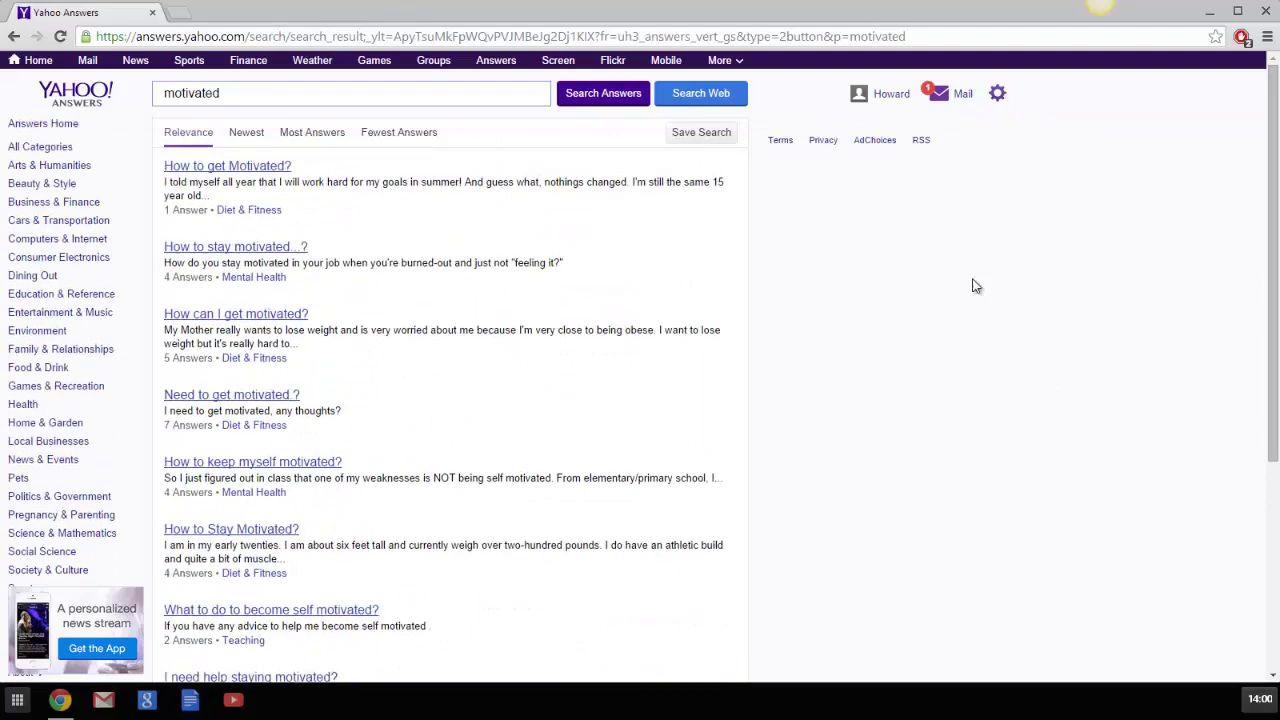
right_click(256, 164)
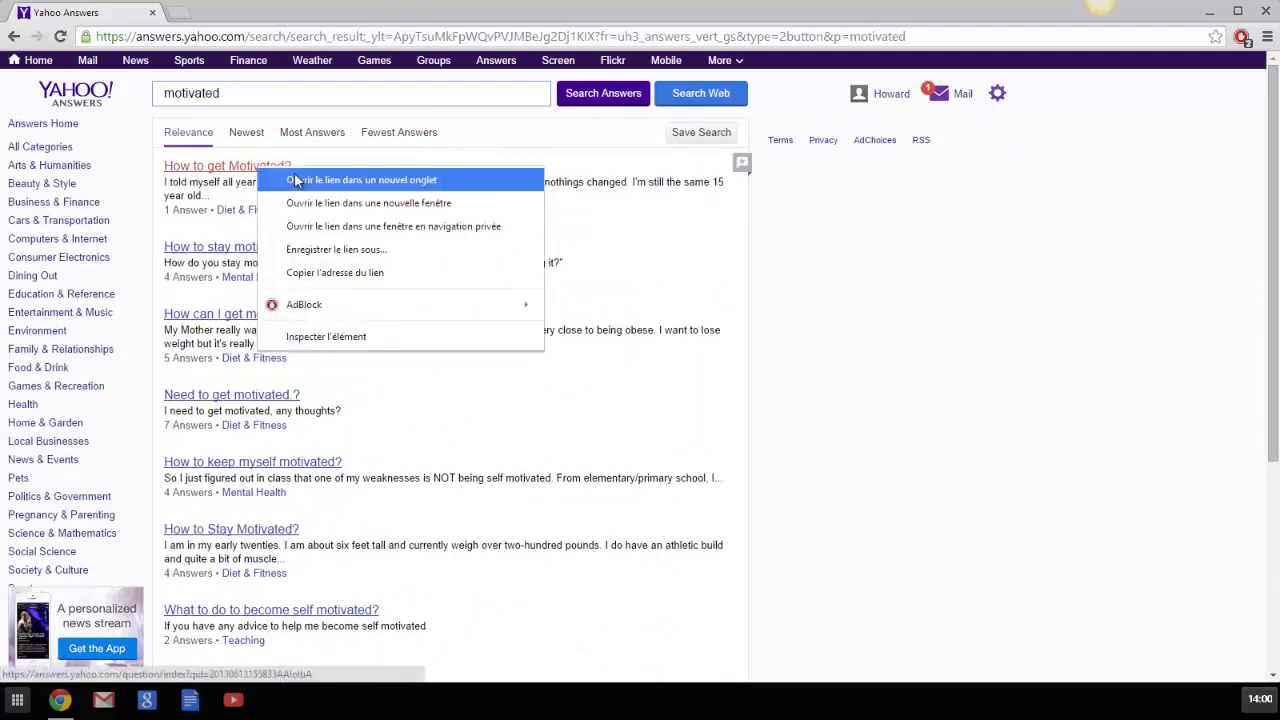
left_click(296, 174)
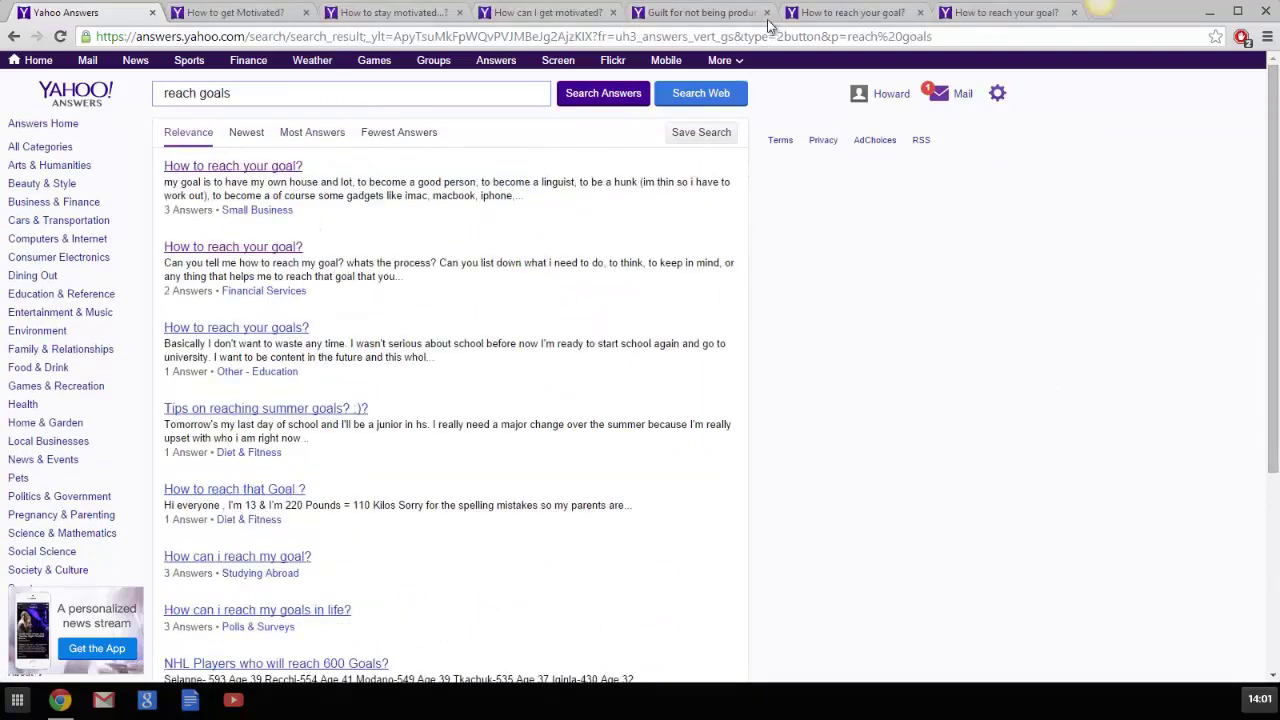
- Read through the "Guilt for not being productive?" question and its answers, and close its tab
left_click(706, 14)
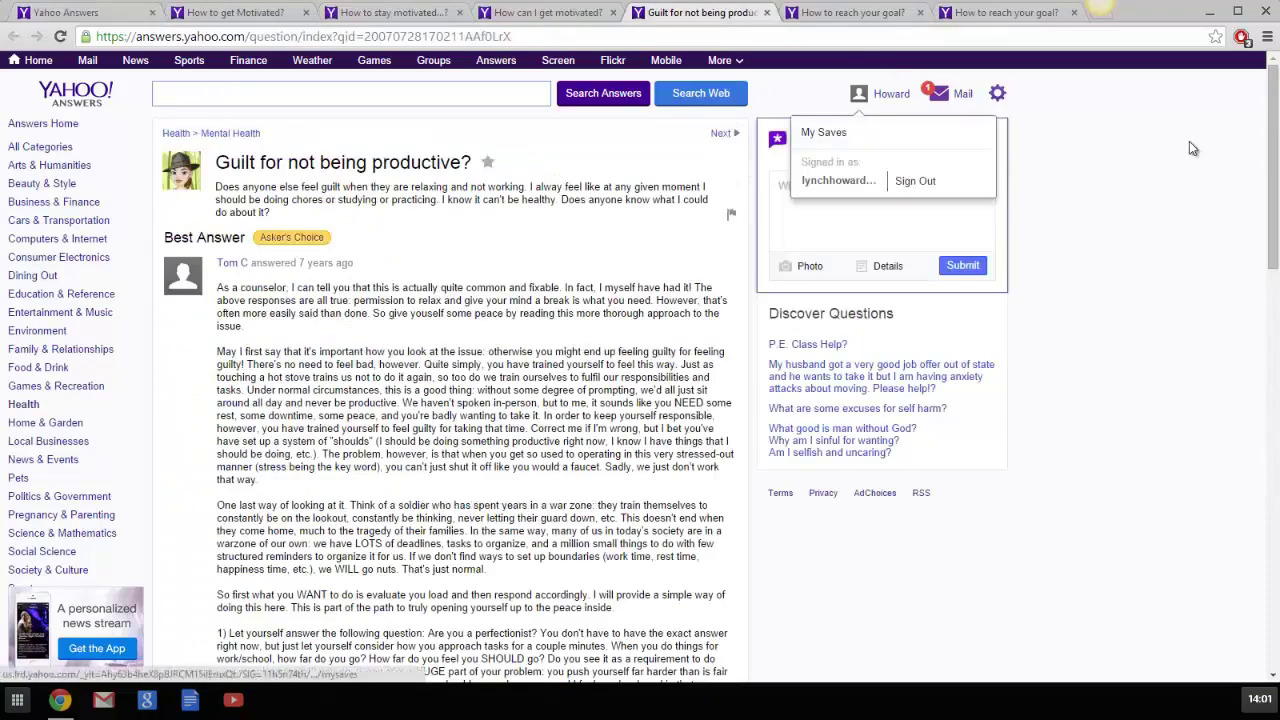
left_click_drag(1275, 183, 1277, 475)
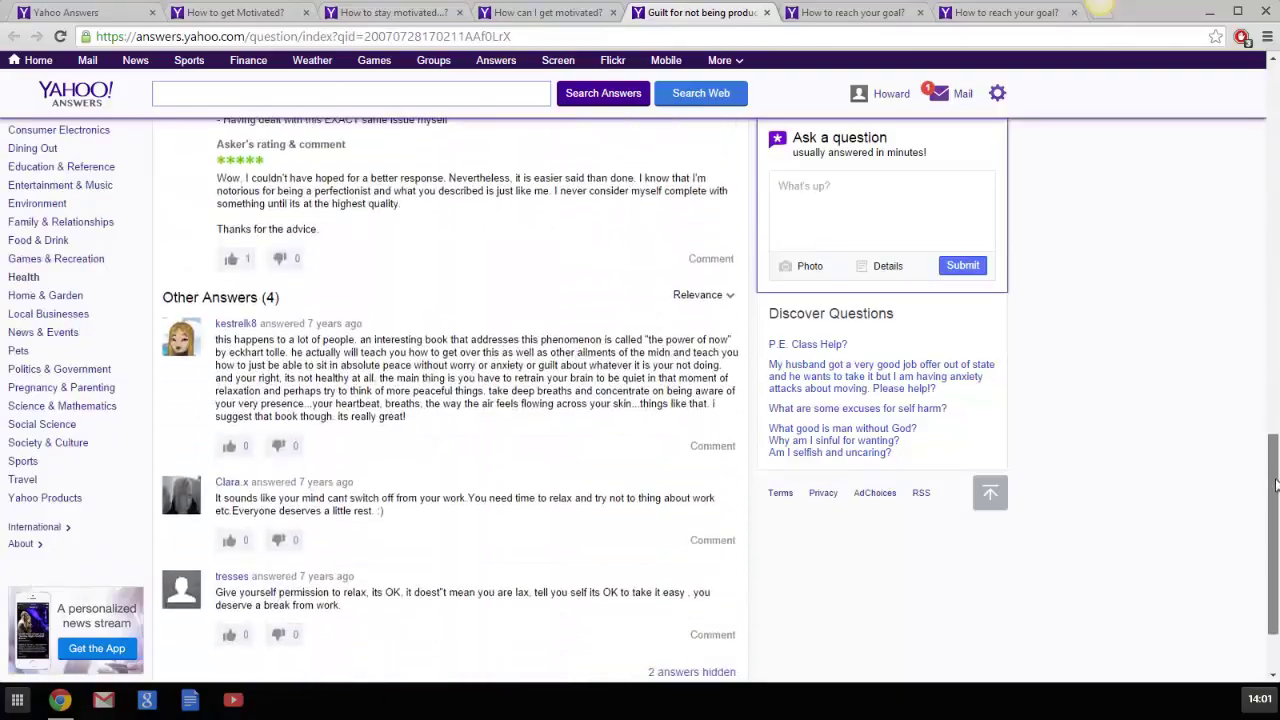
key("ctrl+w")
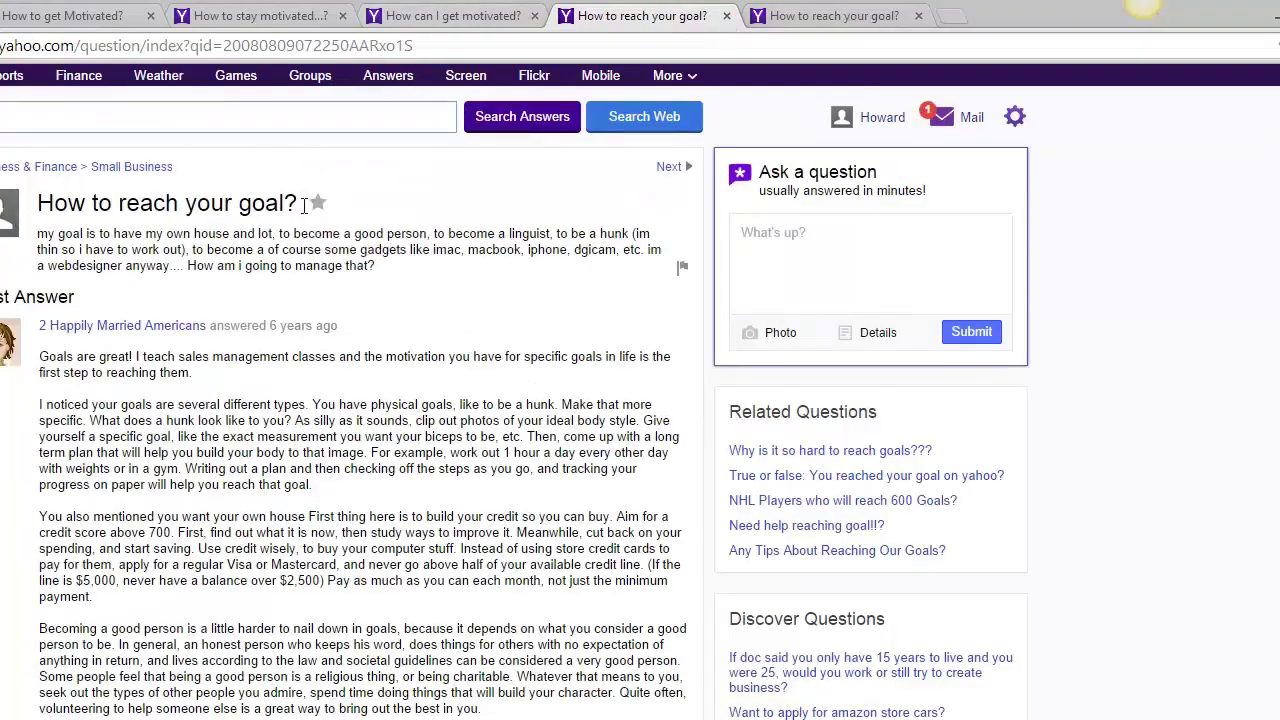
- Check the open questions about motivation and reaching goals, and look through the "reach goals" search results
mouse_move(379, 196)
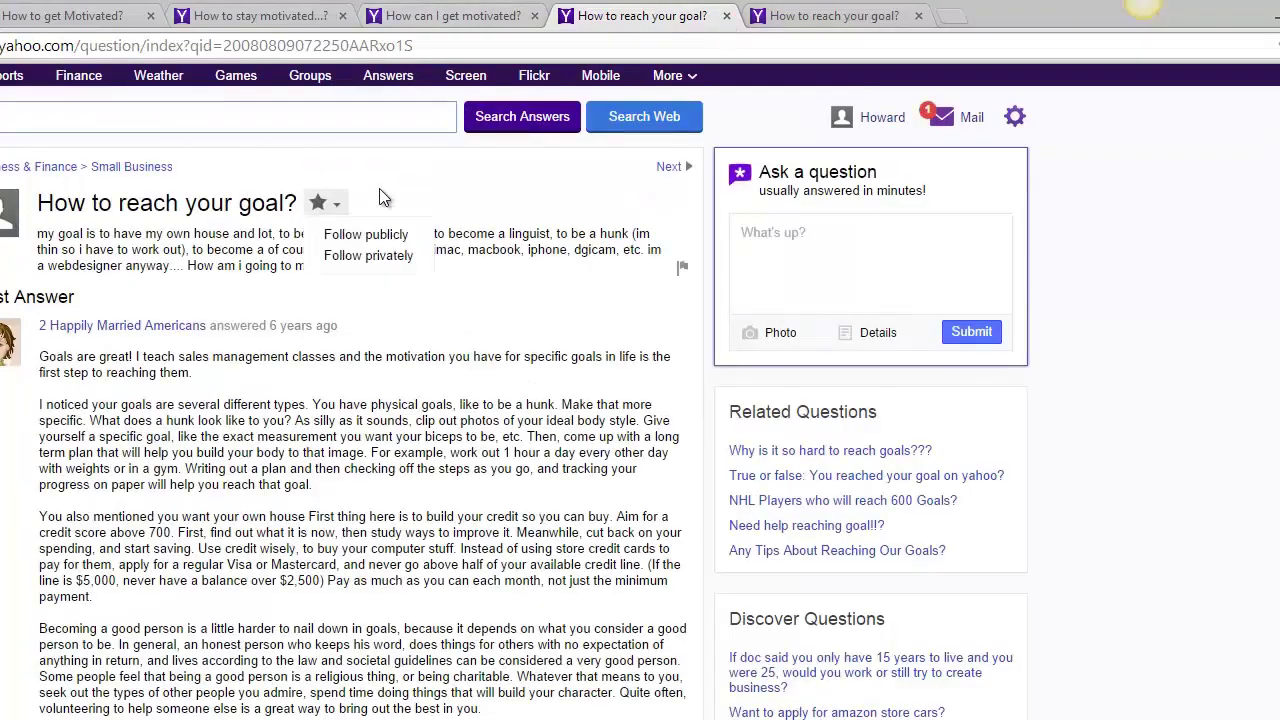
left_click(470, 16)
left_click(240, 28)
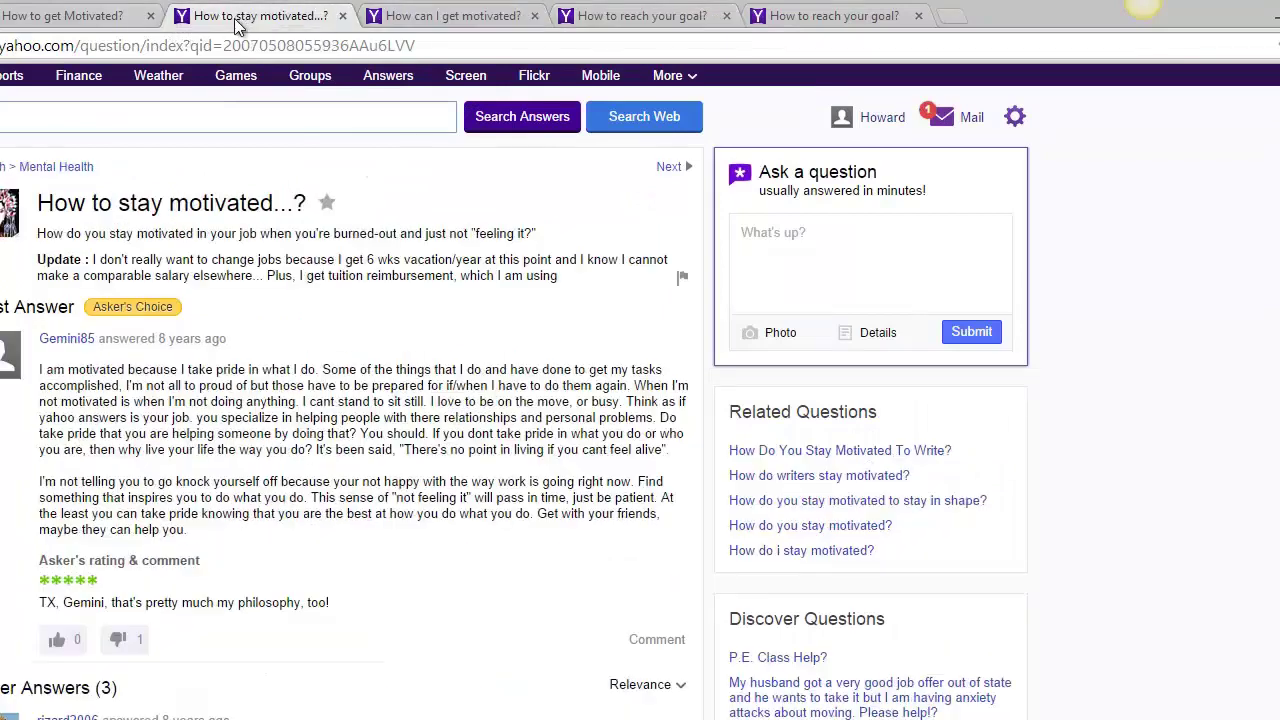
left_click(62, 28)
key("alt+Left")
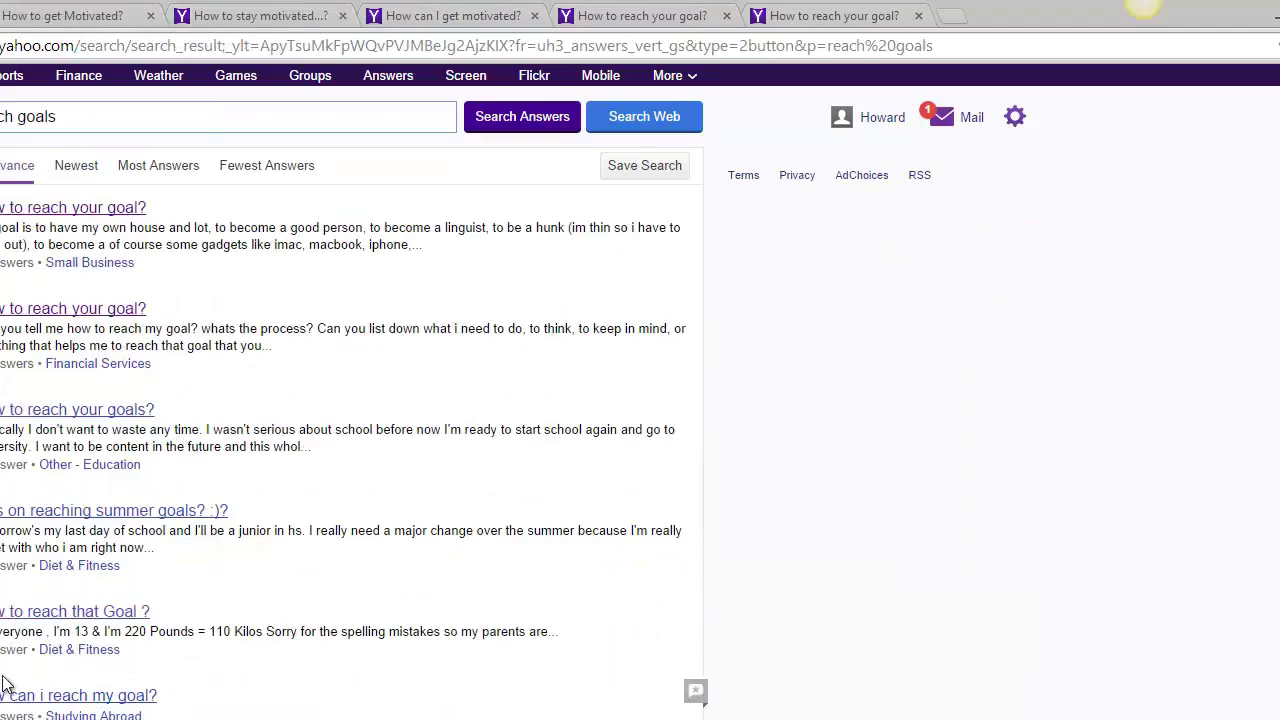
scroll(1277, 470, "down", 3)
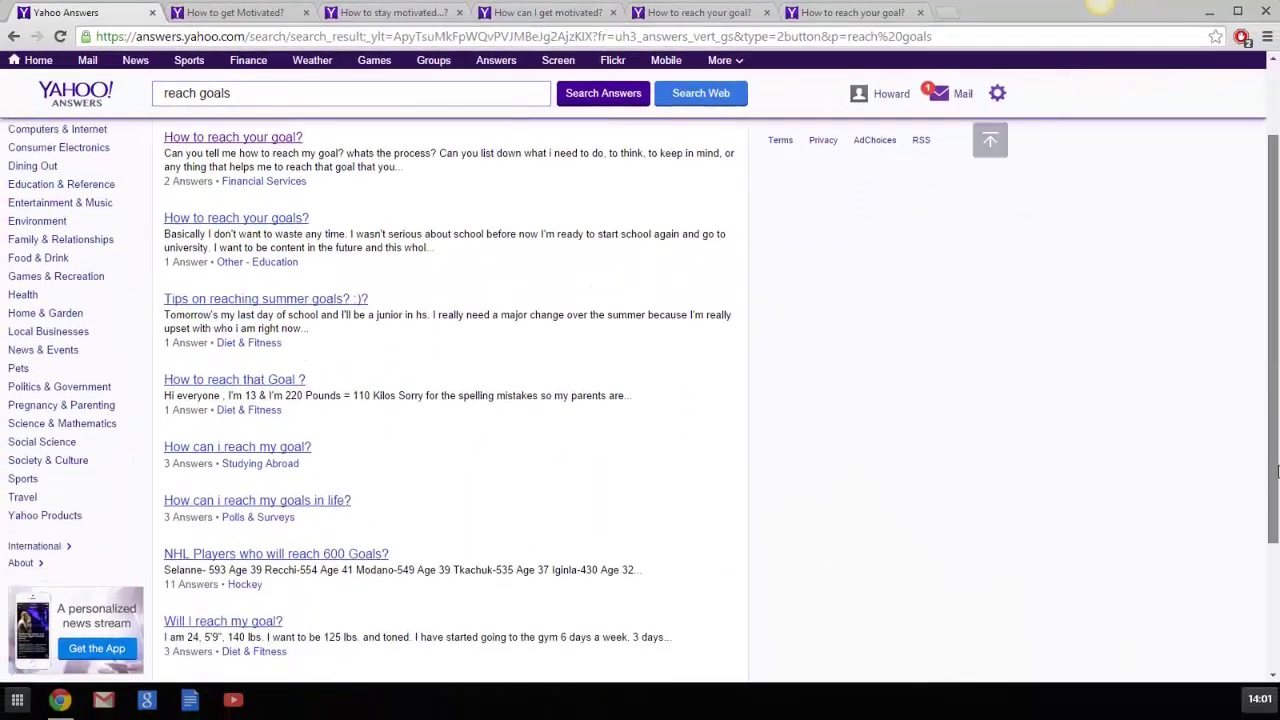
scroll(1277, 470, "down", 2)
scroll(1277, 470, "up", 5)
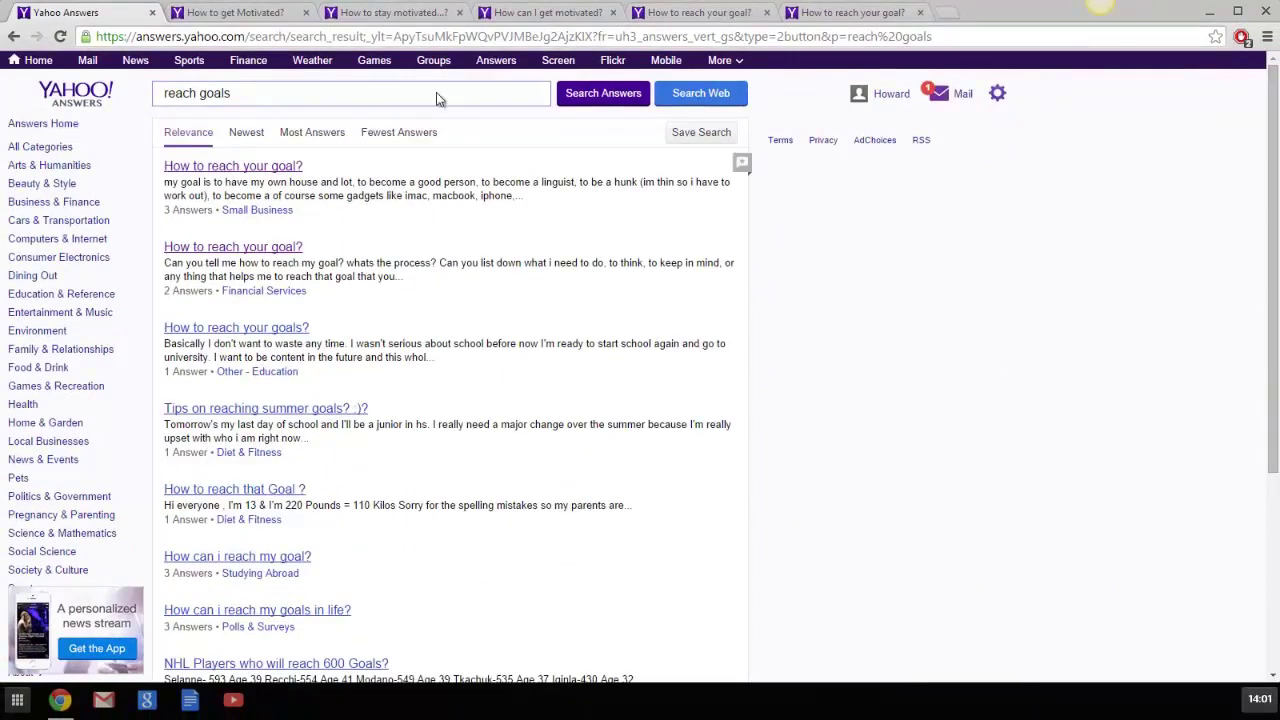
- Review each opened question in turn, ending with the answers to the last "How to reach your goal?" question
left_click(240, 12)
left_click(375, 13)
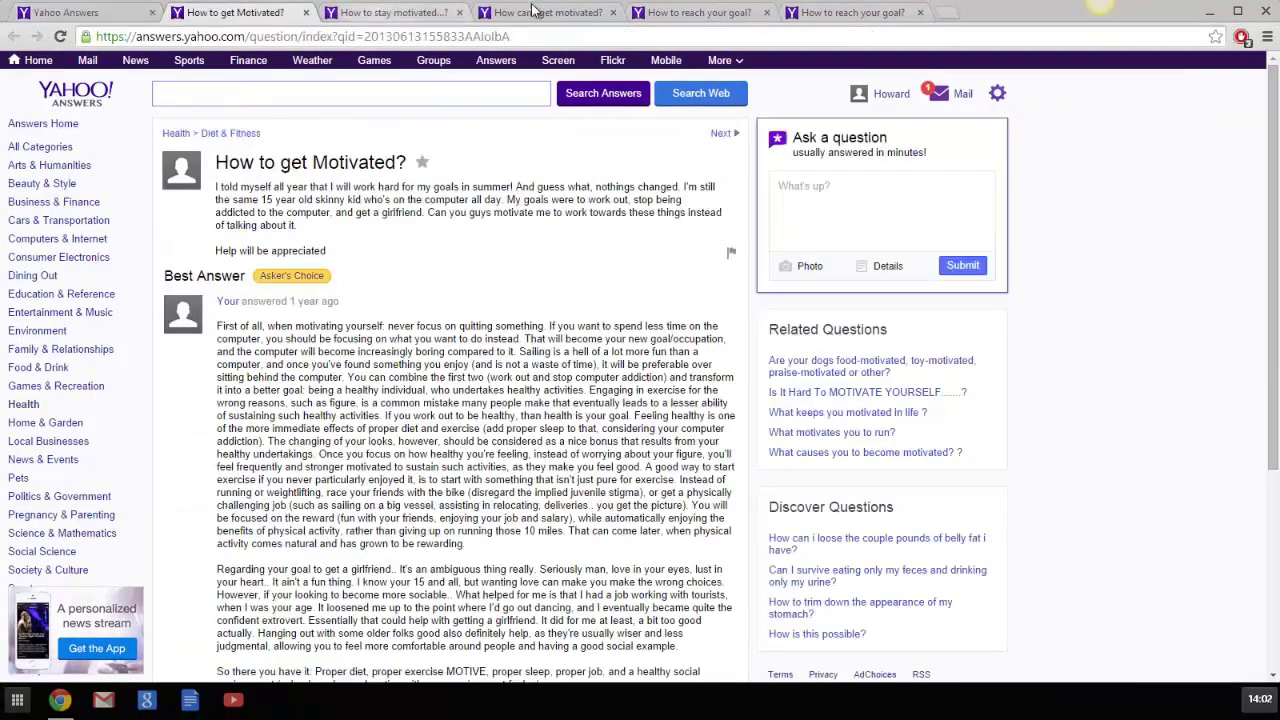
left_click(550, 12)
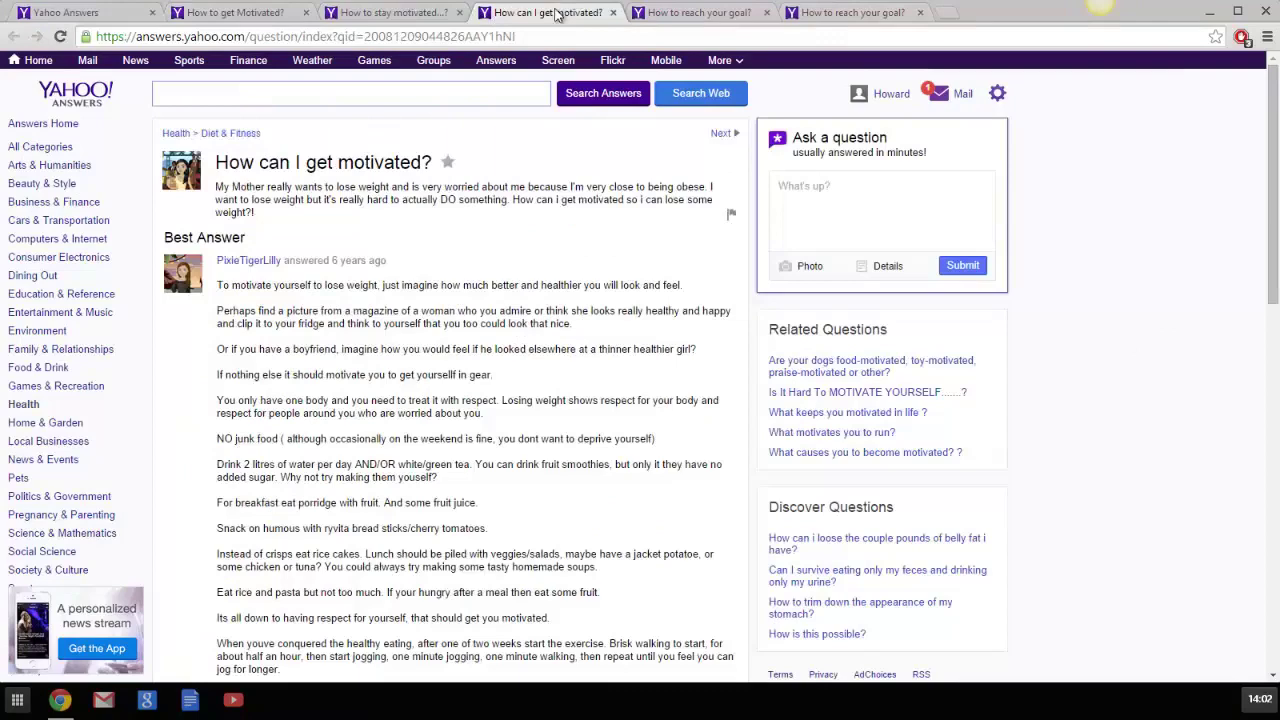
left_click(670, 12)
left_click(850, 12)
scroll(1278, 388, "down", 5)
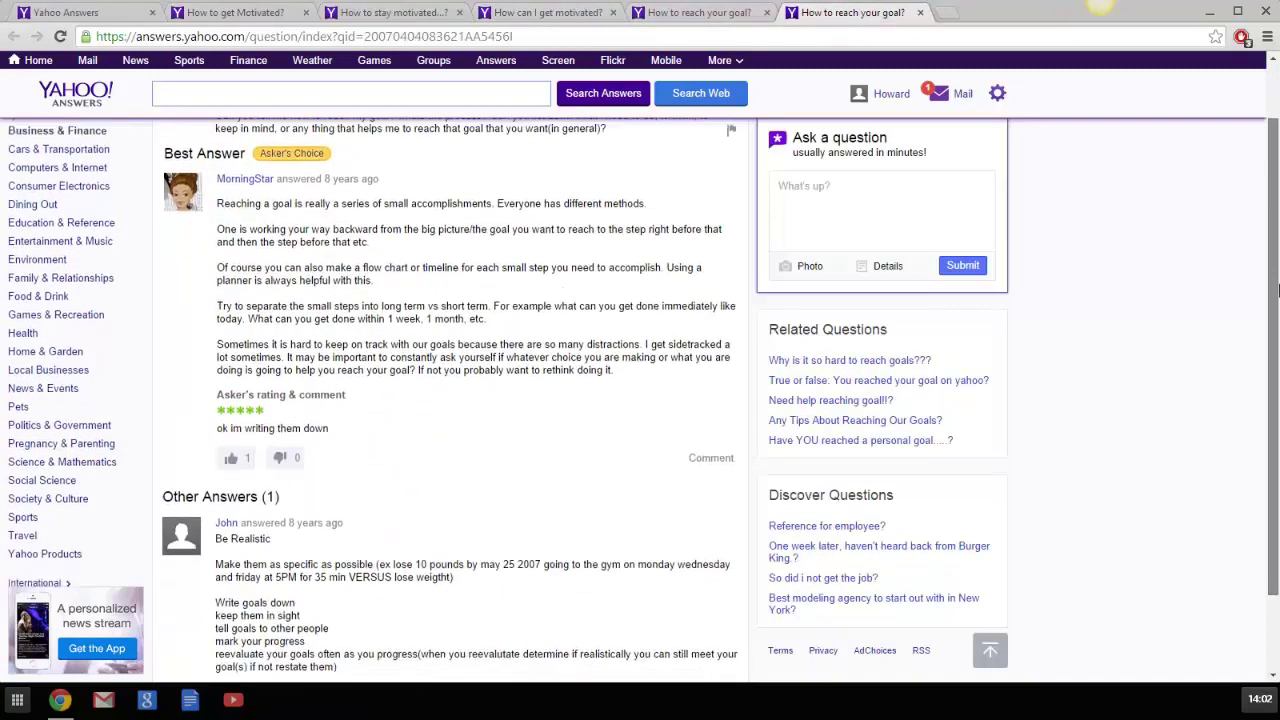
- Open the answer editor under the last "How to reach your goal?" question
left_click(450, 648)
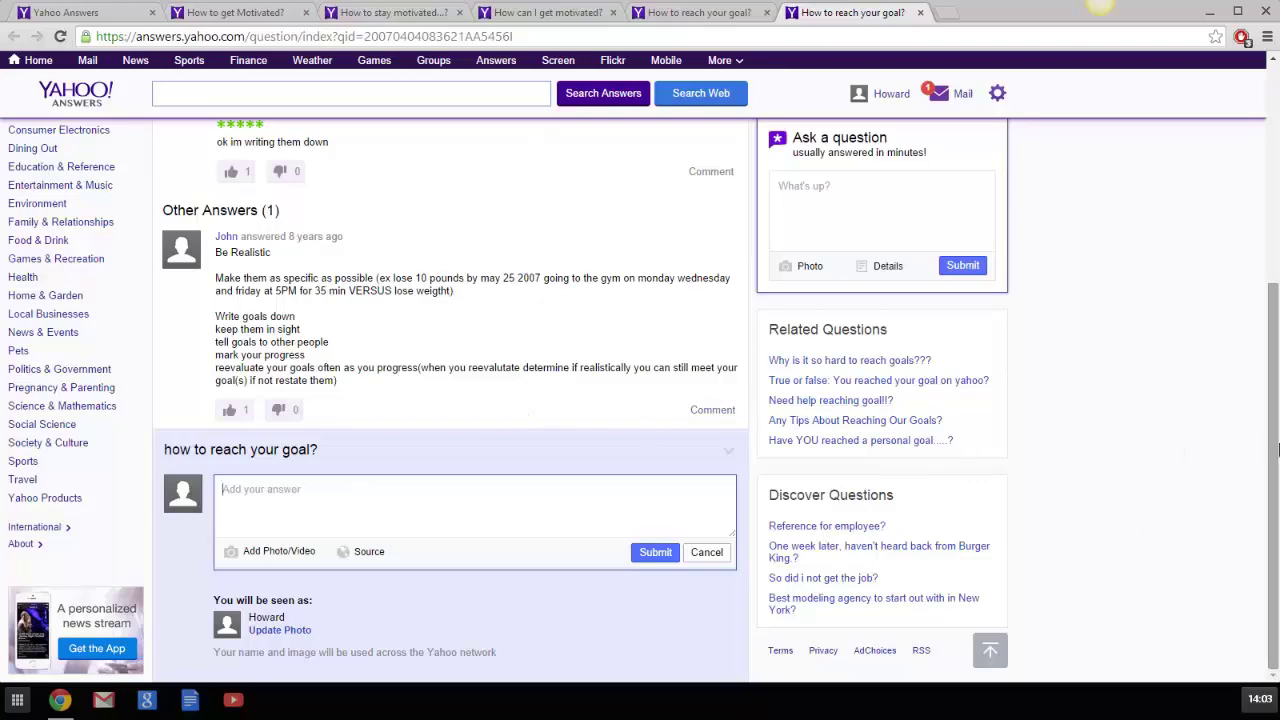
left_click_drag(1275, 470, 1189, 557)
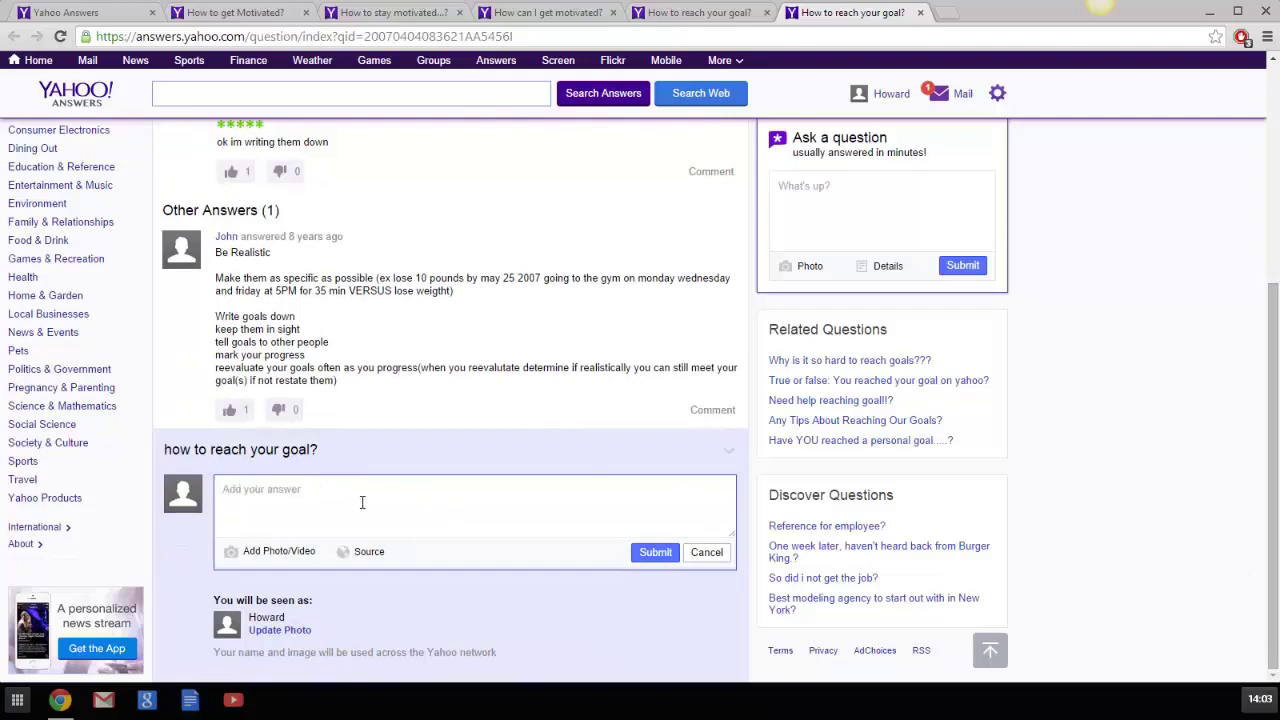
left_click(684, 493)
scroll(1158, 350, "up", 5)
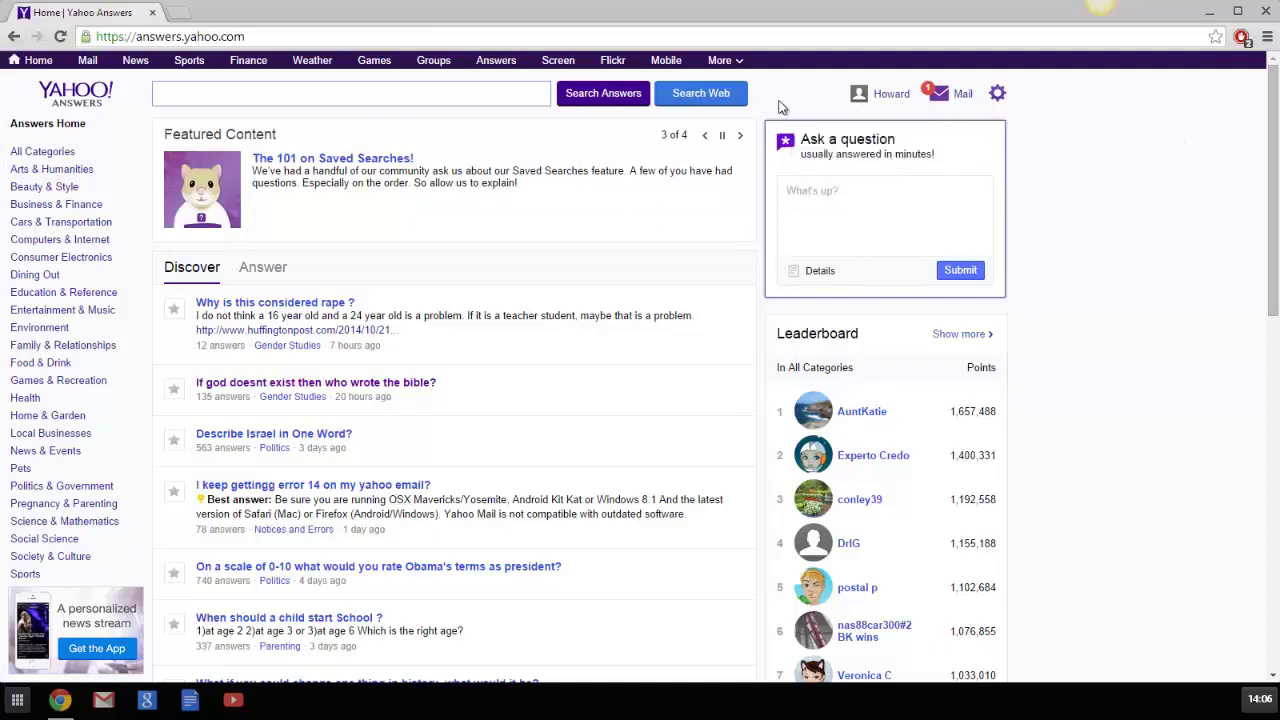
- Post the question "I can't follow a schedule or get motivated please help" with details on procrastination, tiredness and wanting a more productive lifestyle
left_click(853, 216)
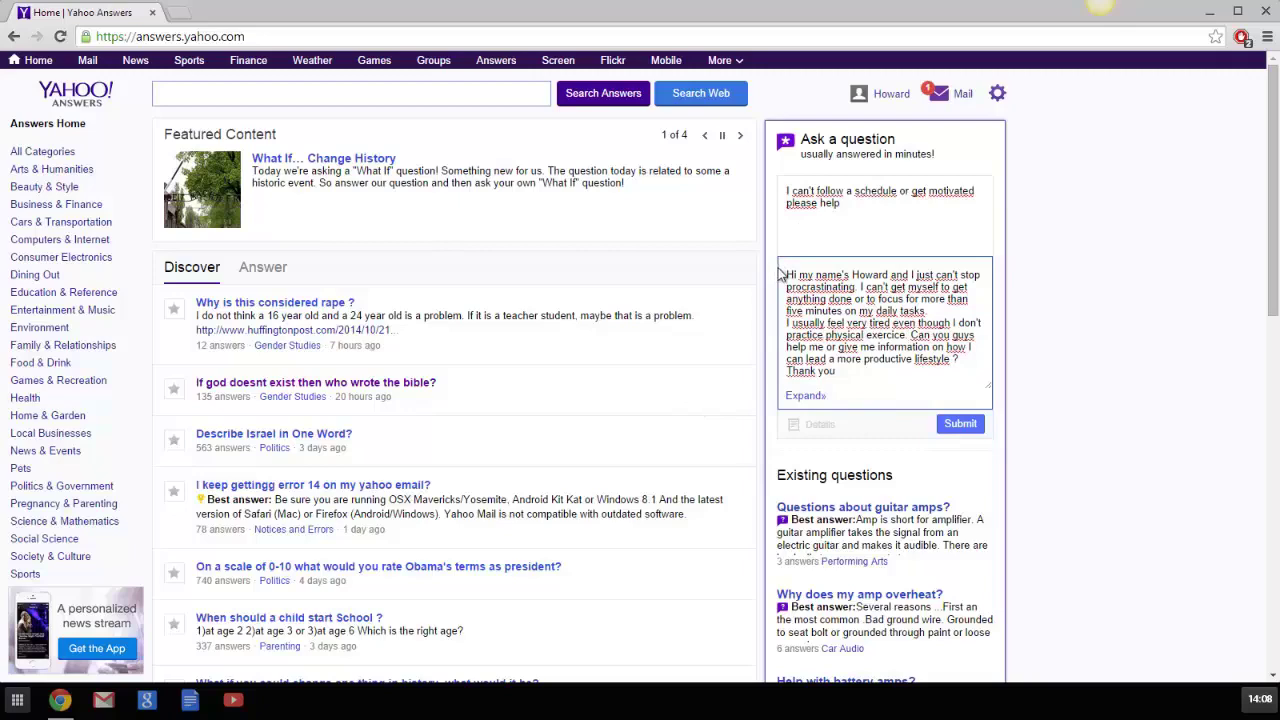
left_click_drag(782, 270, 857, 400)
type("Hi my name's Howard and I just can't stop procrastinating. I can't get myself to get anything done or to focus for more than five minutes on my daily tasks. I usually feel very tired even though I don't practice physical exercise. Can you guys help me or give me information on how I can lead a more productive lifestyle ? Thank you")
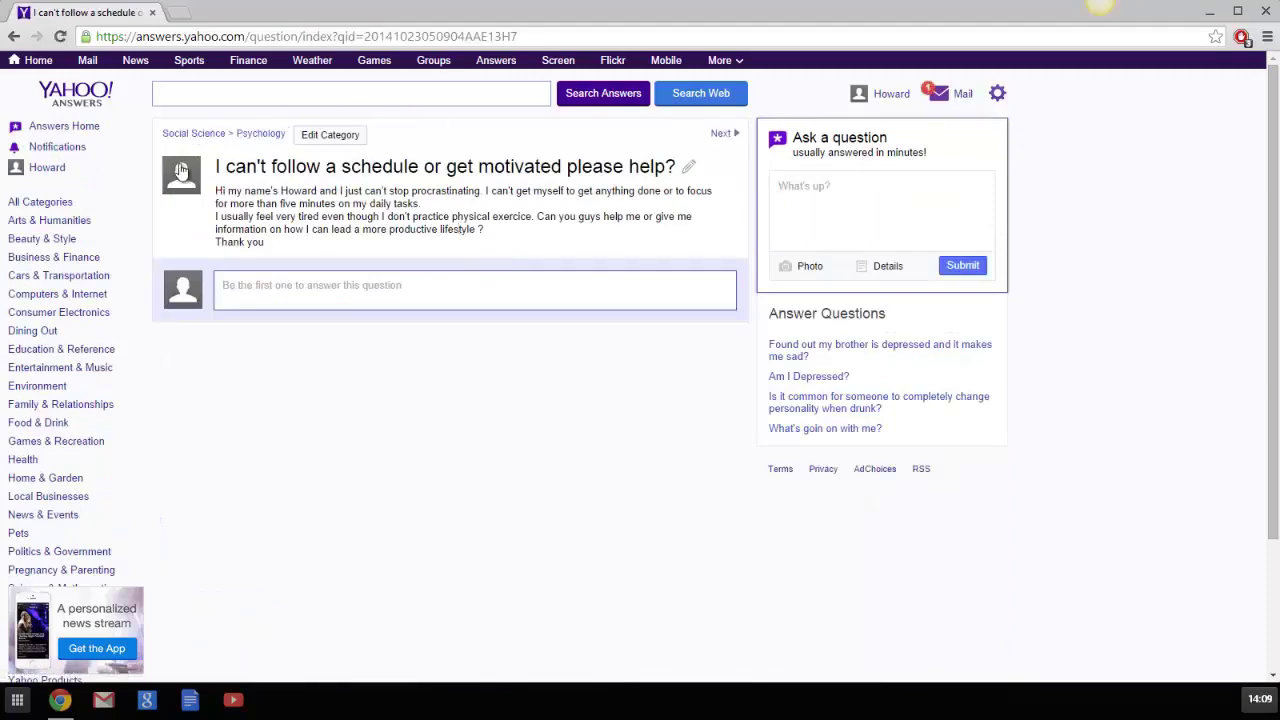
- Examine the draft answer's productivity advice and its closing ebook recommendation for gatewaytosuccessmethod.com
mouse_move(192, 172)
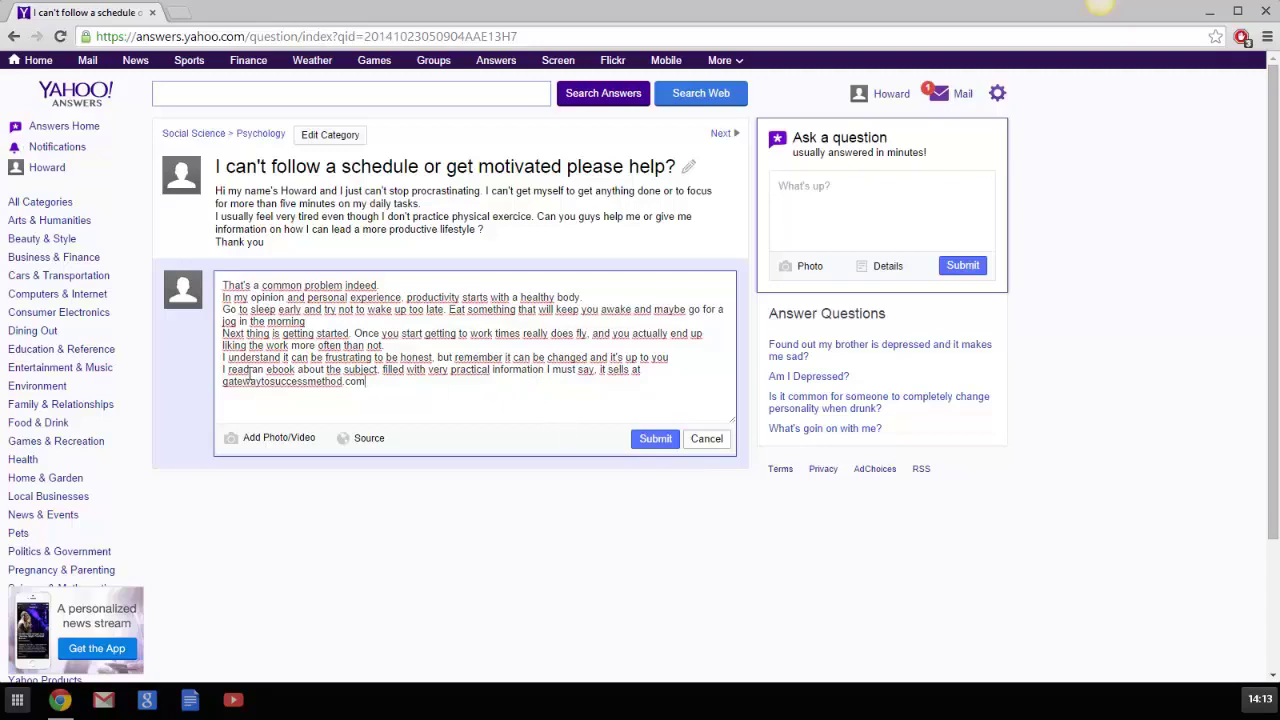
left_click_drag(220, 370, 372, 385)
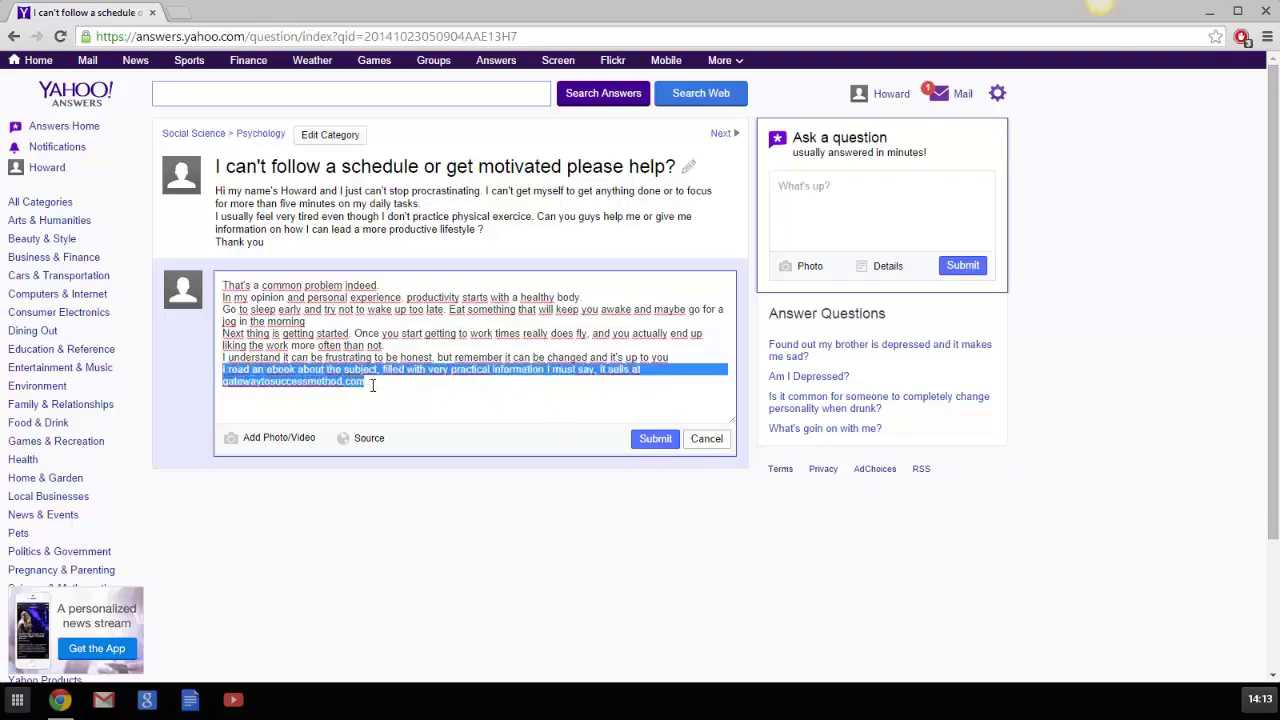
left_click(521, 403)
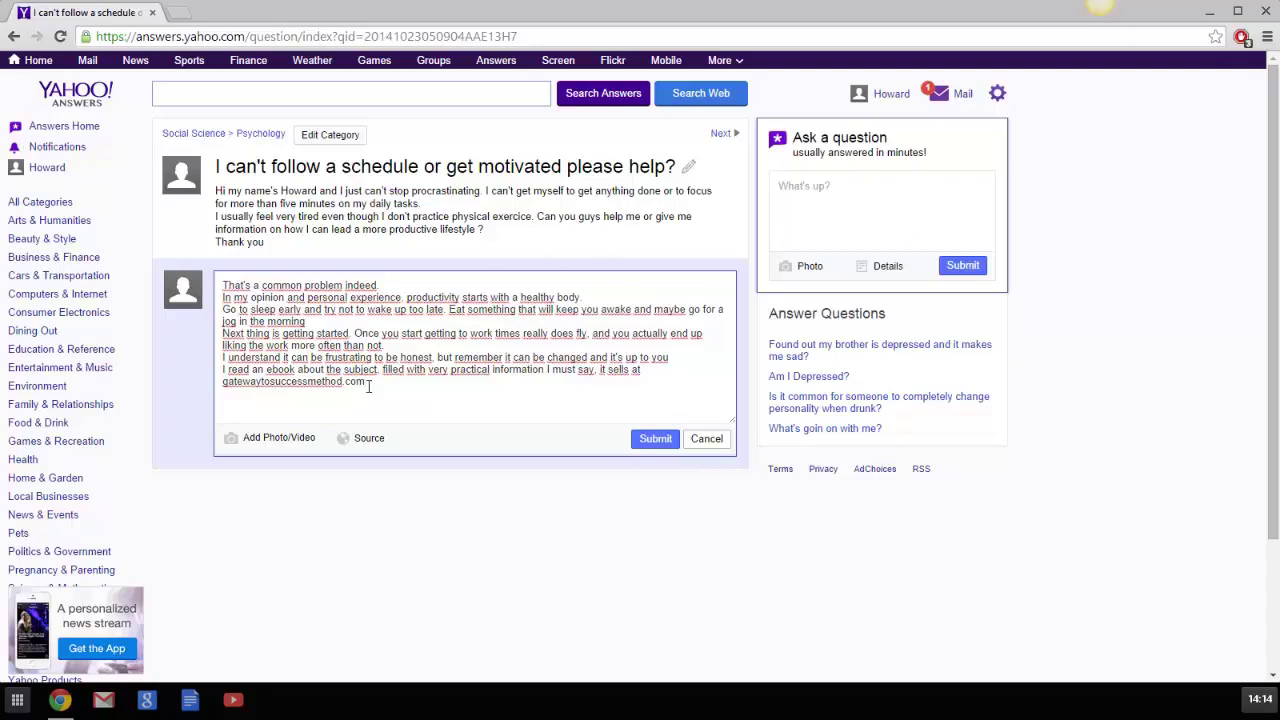
left_click(422, 399)
scroll(1275, 149, "down", 1)
scroll(1275, 149, "up", 1)
left_click_drag(222, 285, 653, 363)
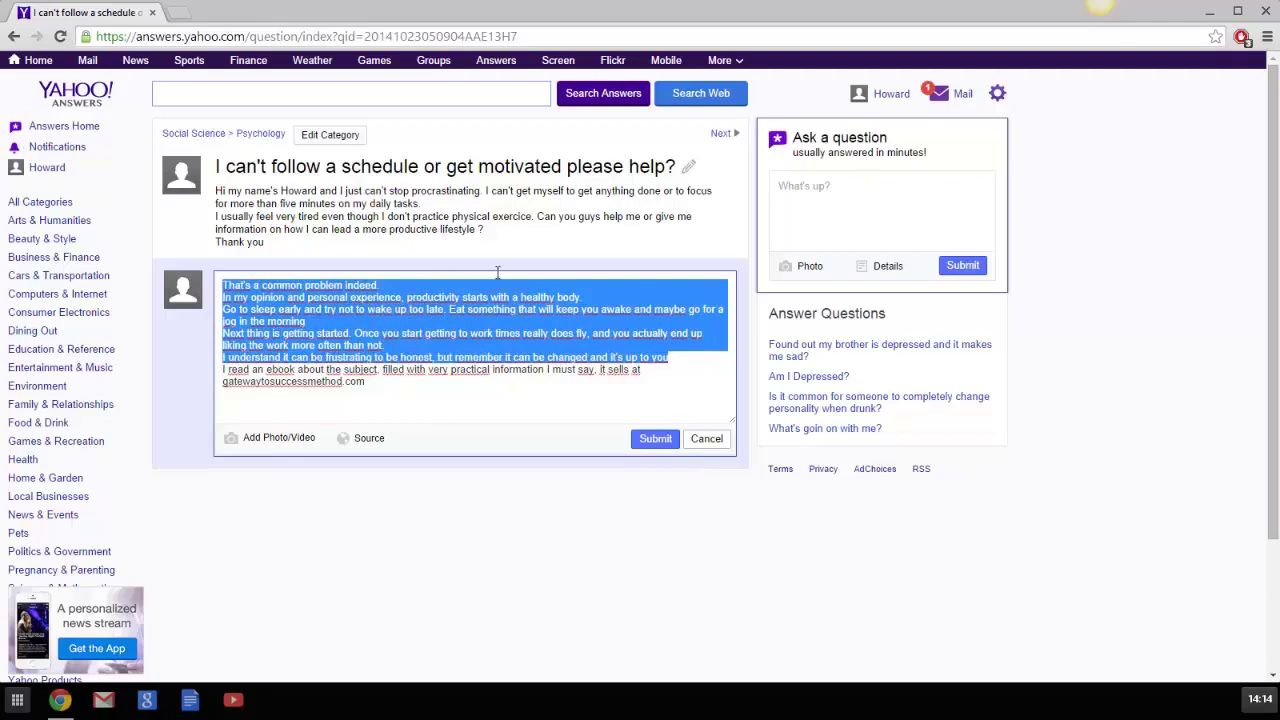
left_click_drag(403, 382, 222, 373)
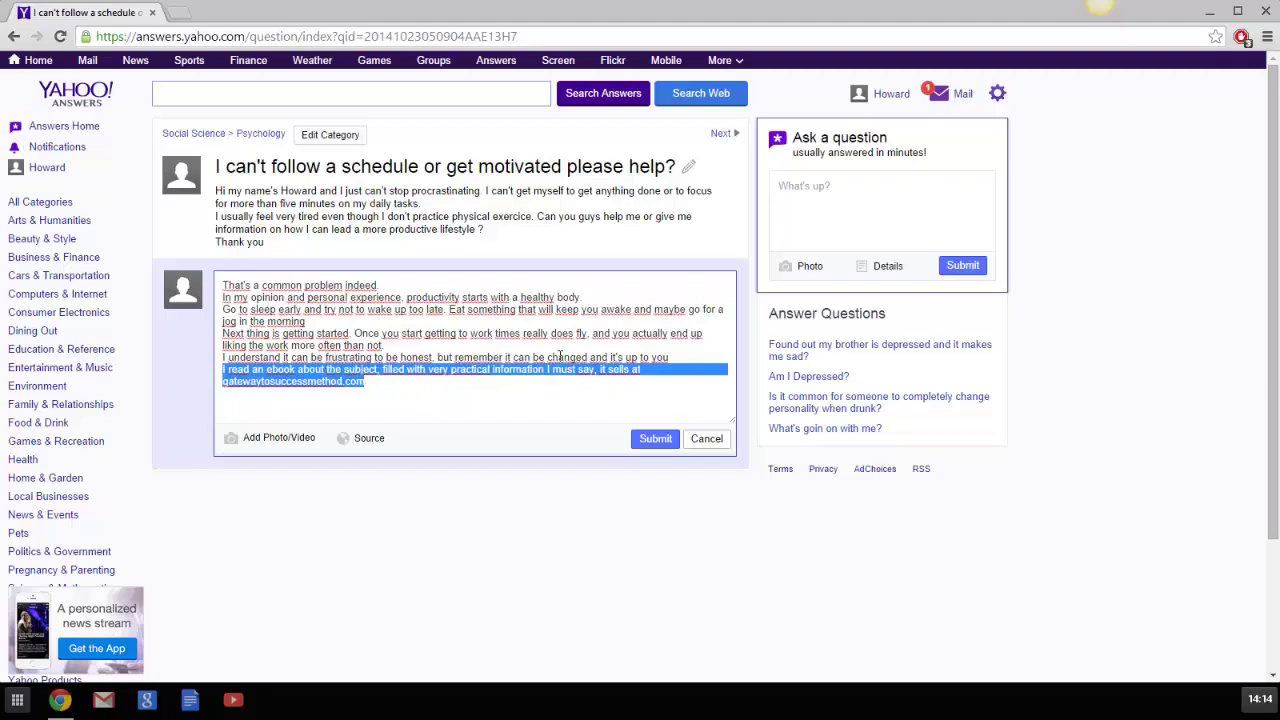
left_click(467, 403)
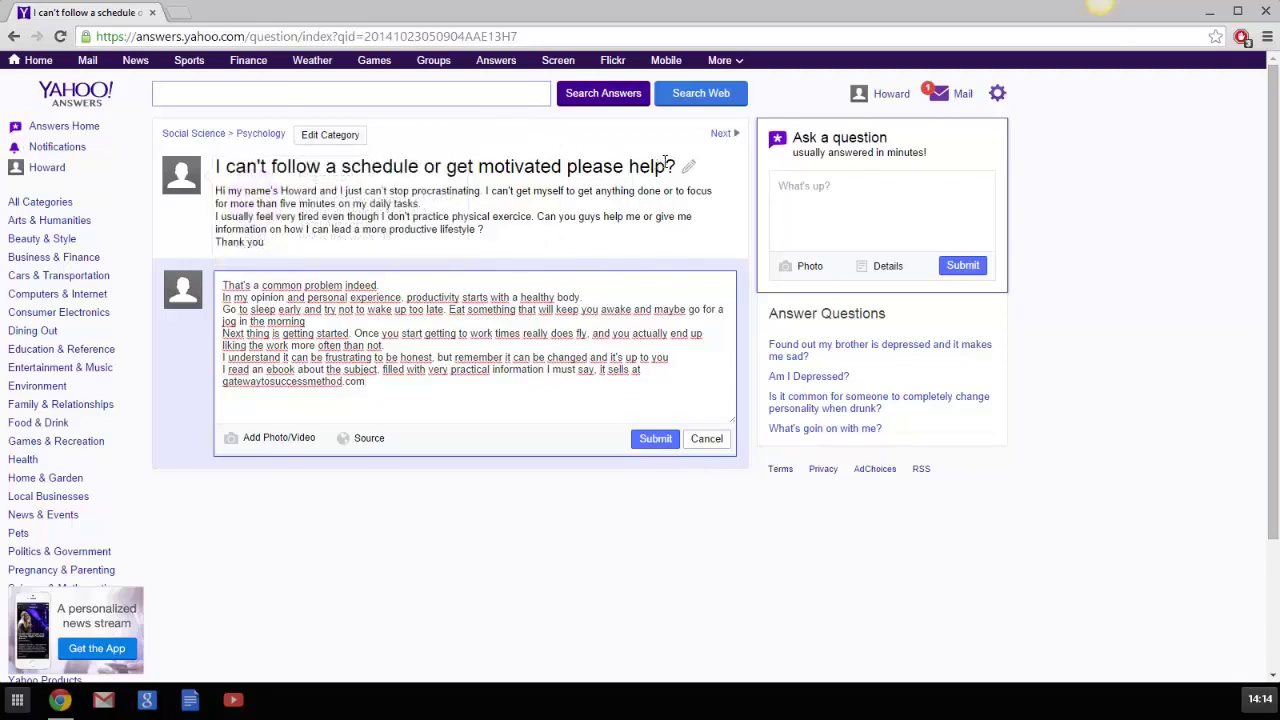
- Compare the posted question's title with the full text of the draft answer
left_click_drag(676, 166, 216, 174)
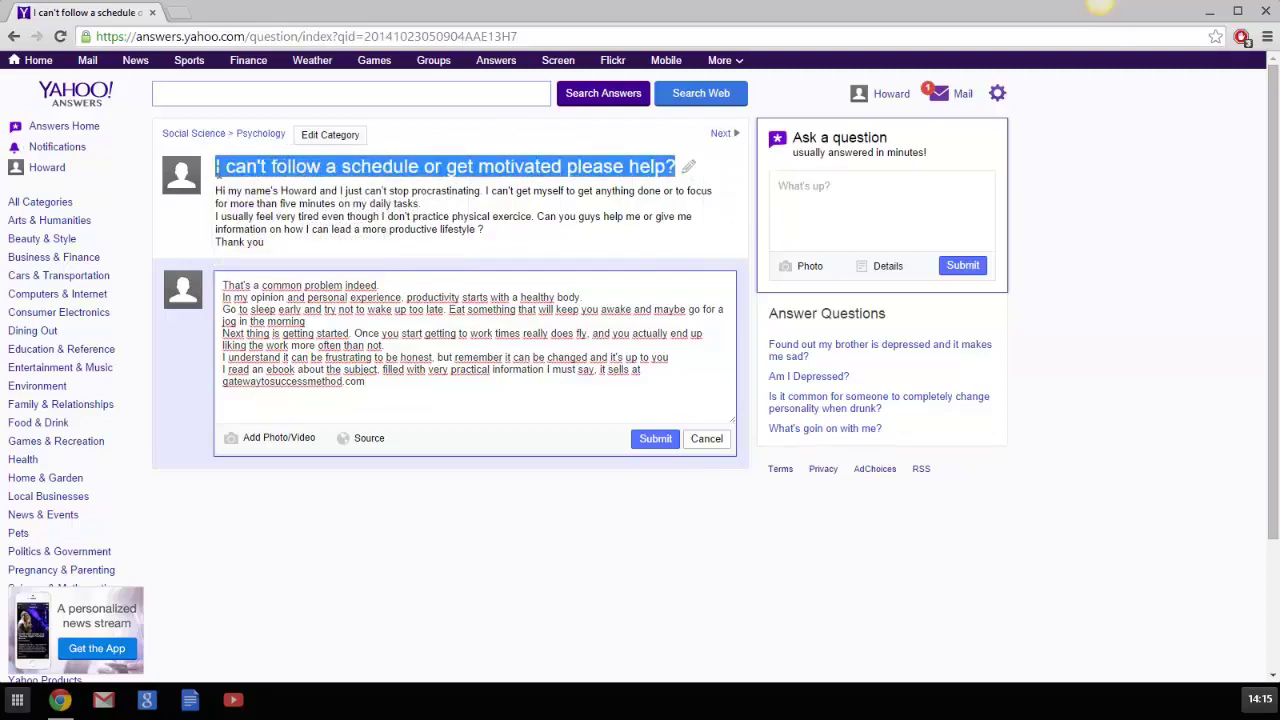
left_click(486, 137)
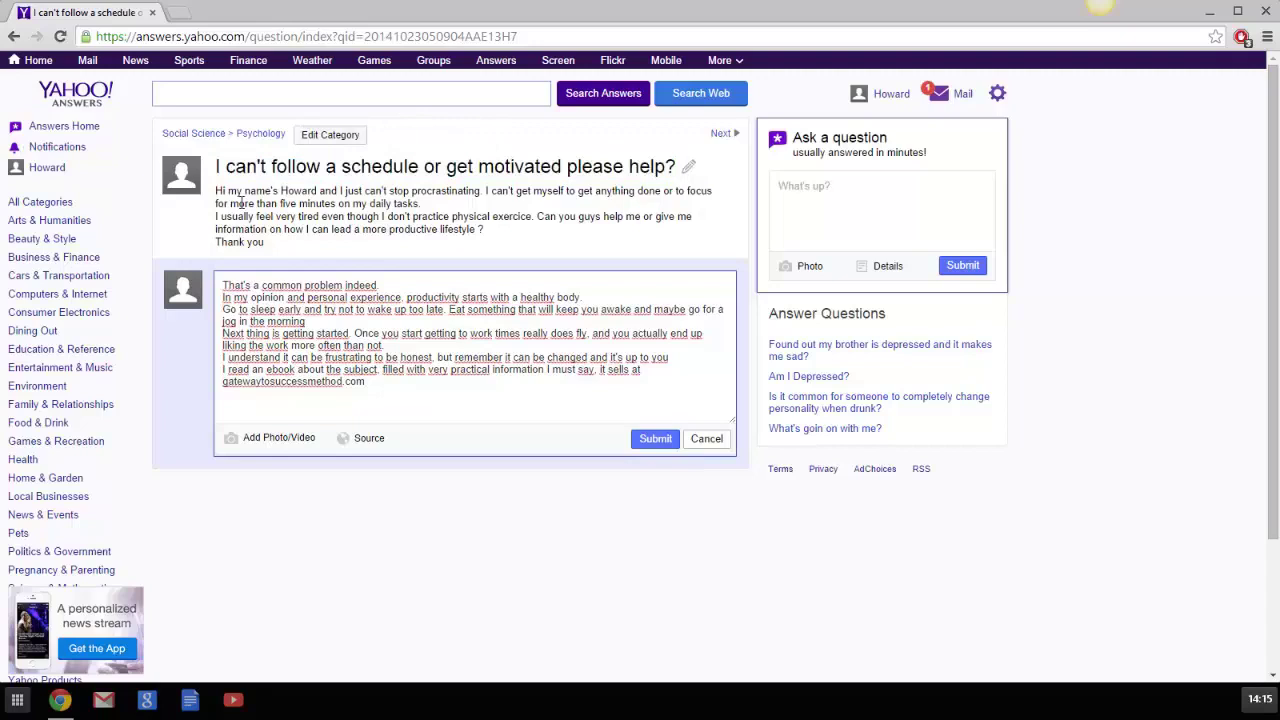
left_click_drag(382, 390, 224, 283)
left_click(400, 258)
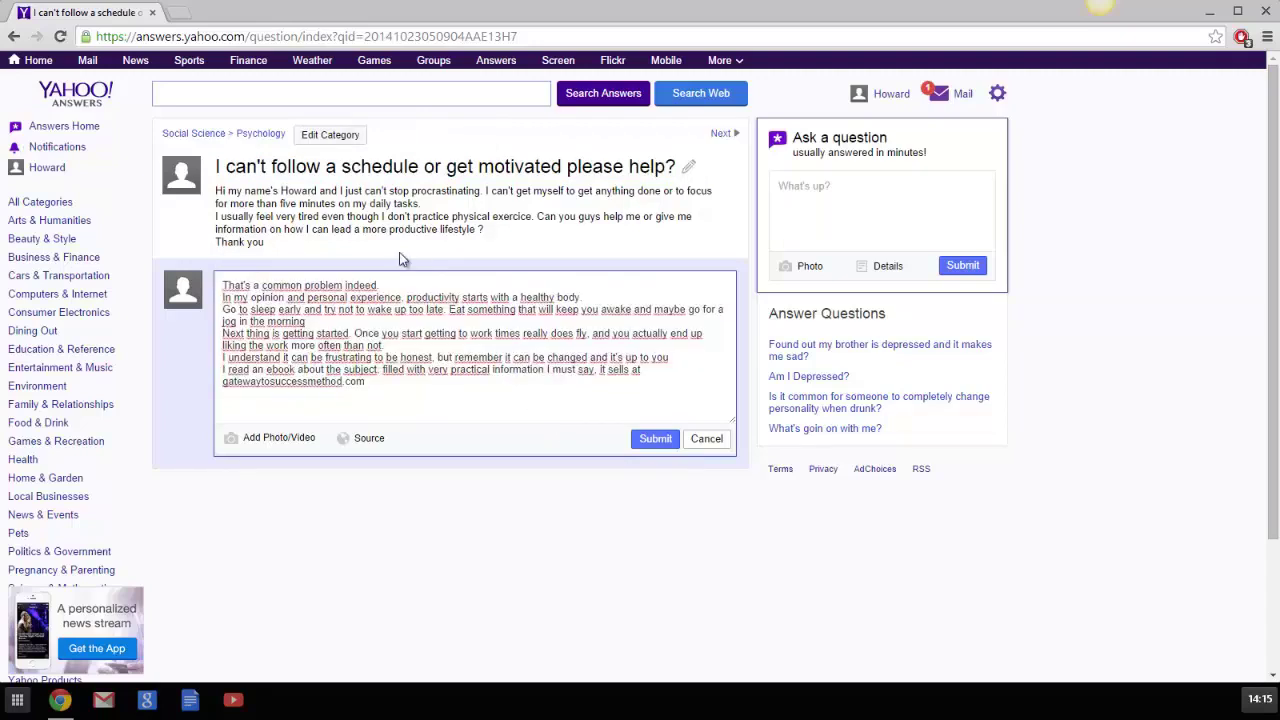